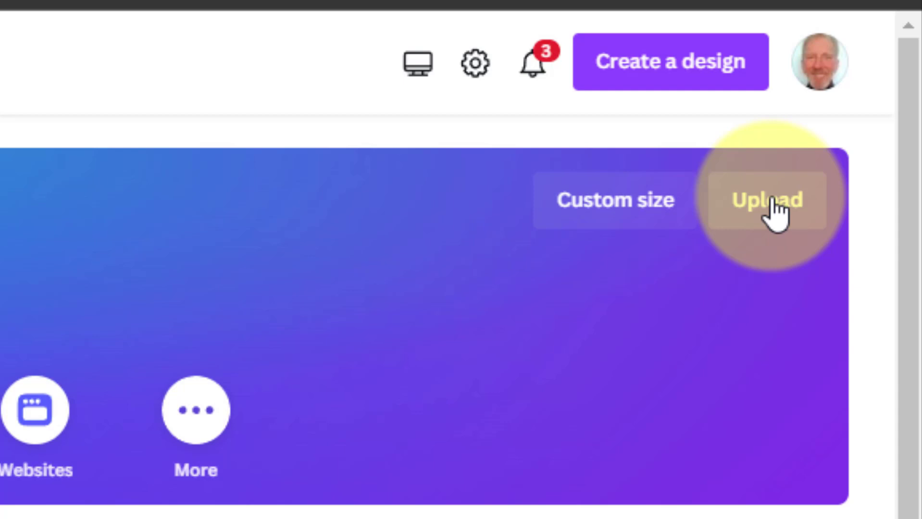
# Step: Upload the affiliate-marketing-email-strategies-for-beginners PDF from the Desktop as a new design
pyautogui.click(772, 201)
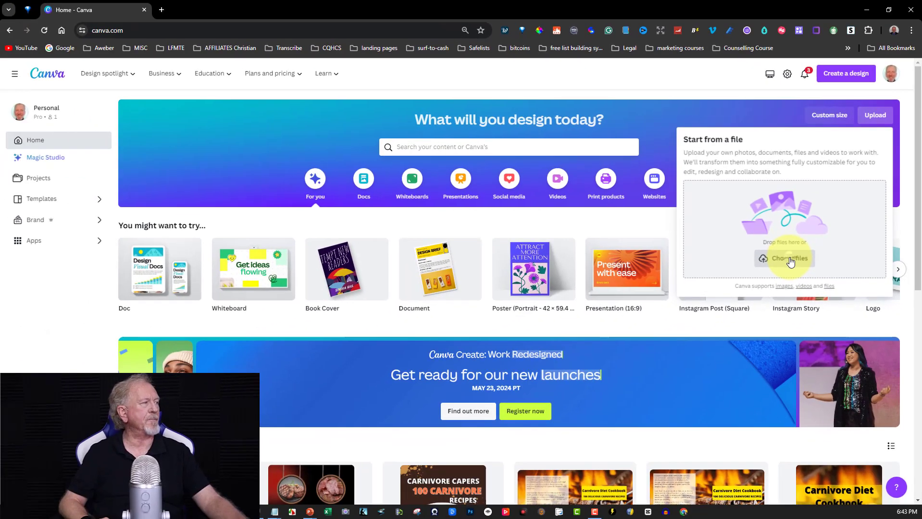
pyautogui.click(760, 289)
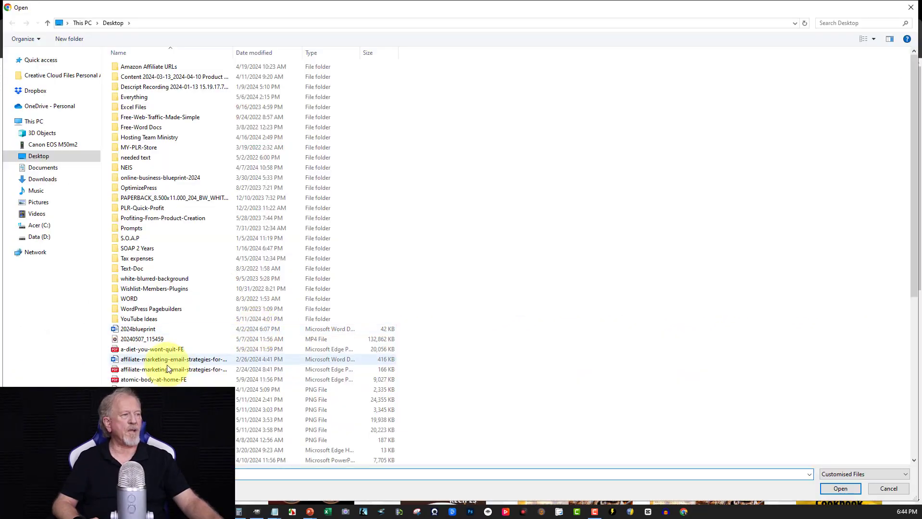
pyautogui.doubleClick(115, 369)
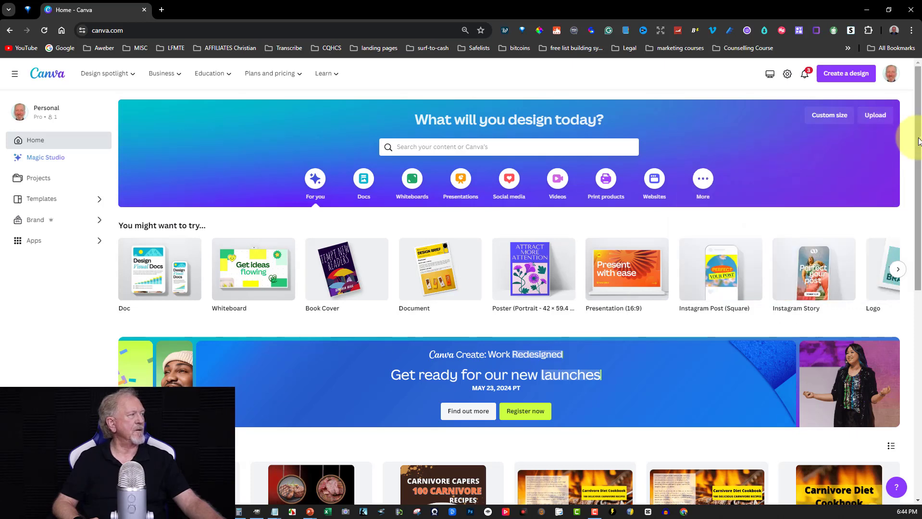
# Step: Open the imported "Email Marketing" e-book, the newest of the recent designs, for editing
pyautogui.moveTo(919, 141); pyautogui.dragTo(920, 223)
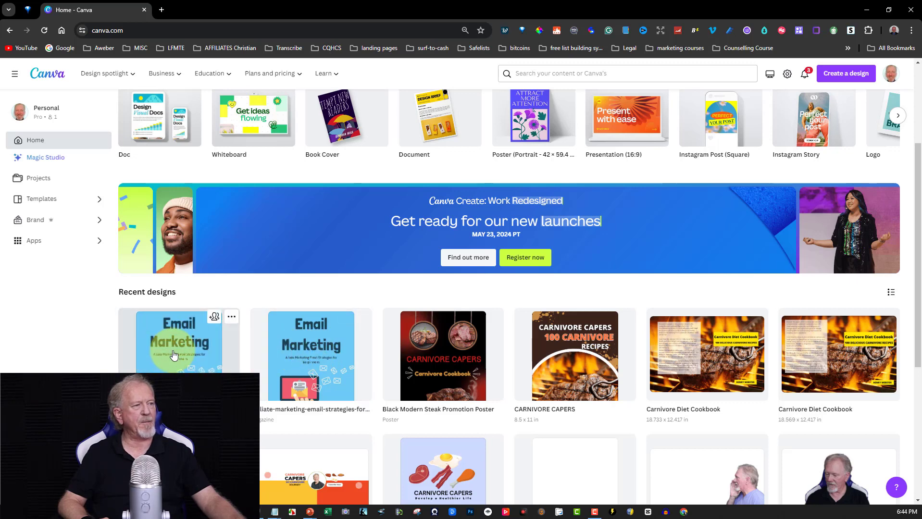
pyautogui.click(173, 355)
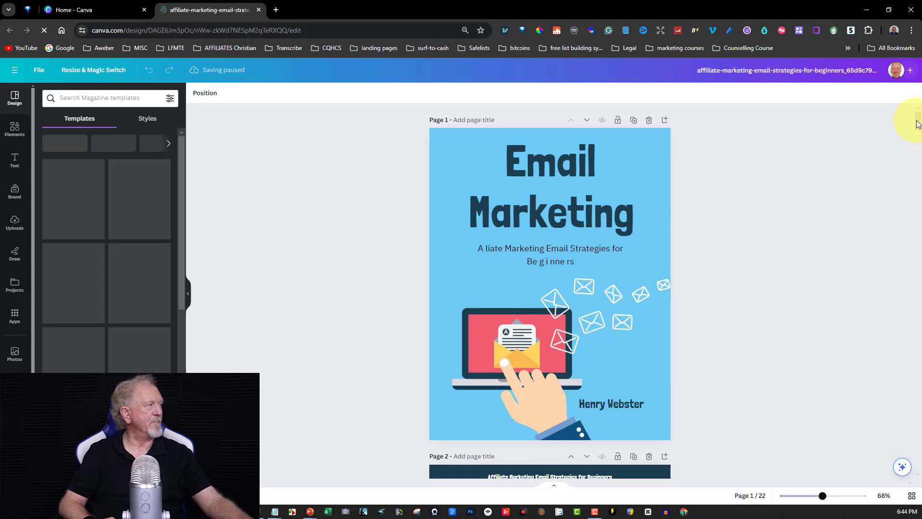
pyautogui.moveTo(919, 120); pyautogui.dragTo(919, 118)
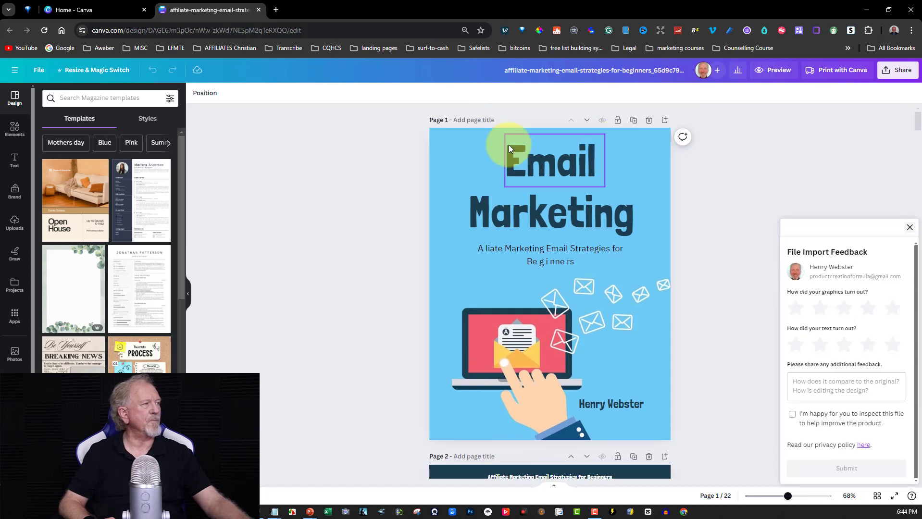
# Step: Move the word "Email" slightly down towards "Marketing" on the cover and dismiss the file import feedback form
pyautogui.click(535, 163)
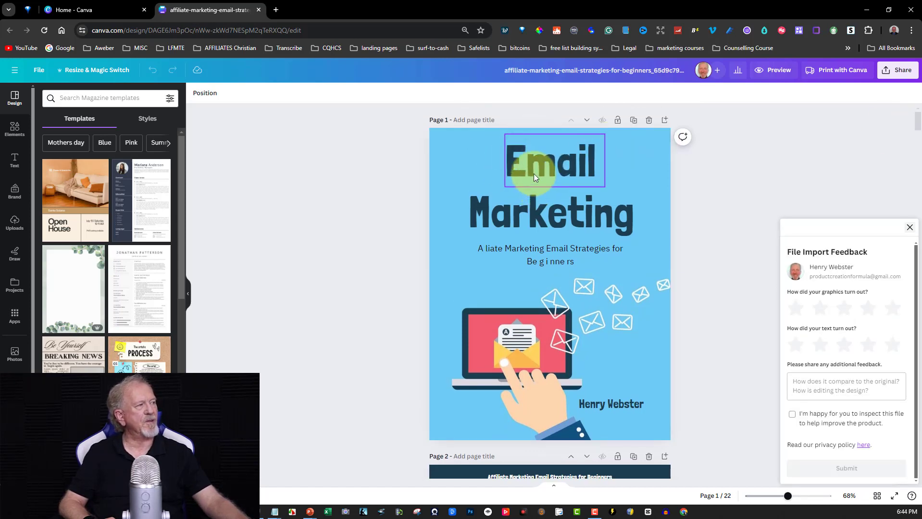
pyautogui.moveTo(532, 164); pyautogui.dragTo(532, 185)
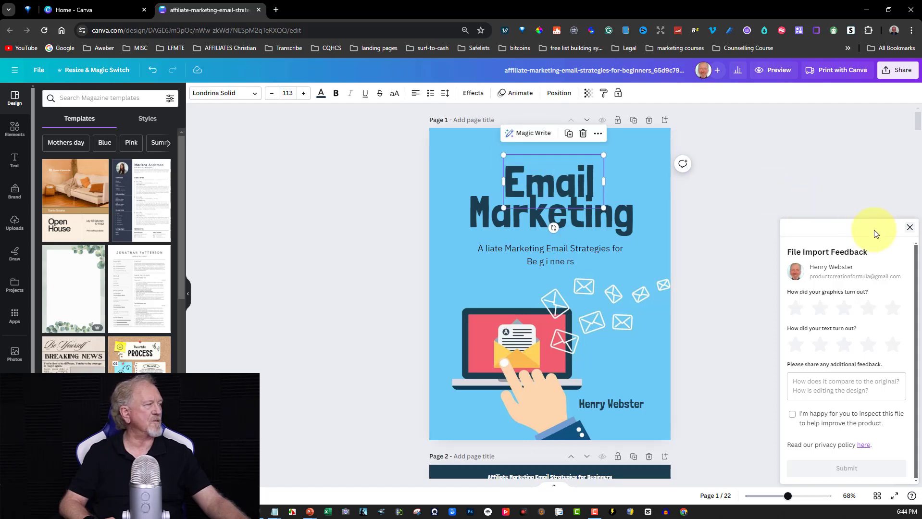
pyautogui.click(910, 229)
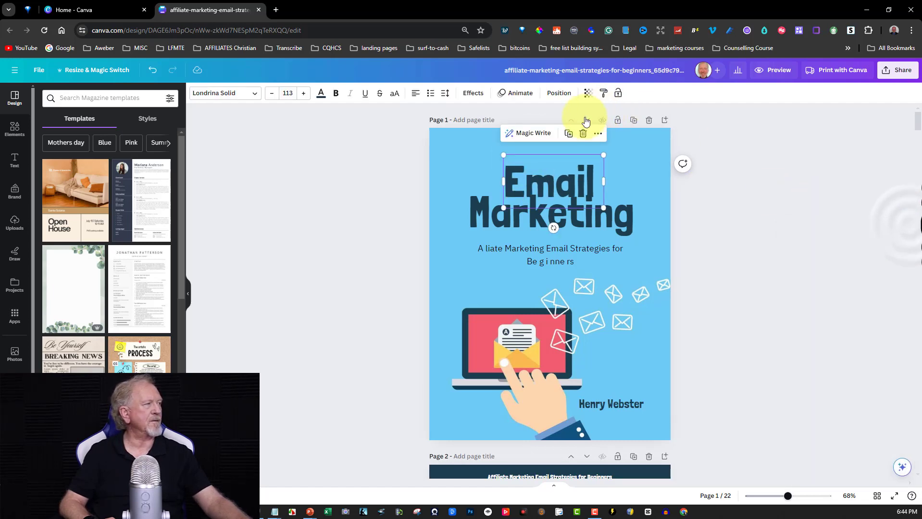
pyautogui.moveTo(518, 182)
pyautogui.mouseDown()
pyautogui.moveTo(531, 169)
pyautogui.moveTo(526, 176)
pyautogui.mouseUp()
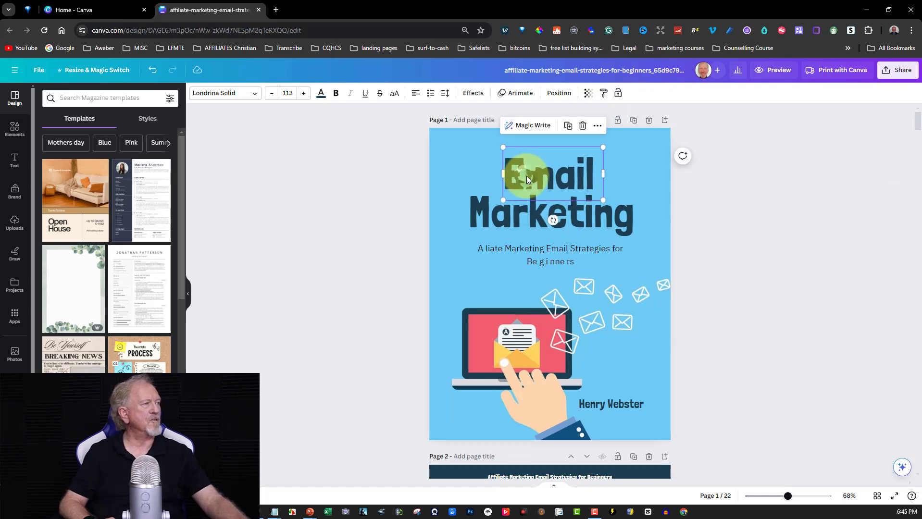
# Step: Replace the cover title word "Email" with "Affiliate" and widen its text box to fit on one line
pyautogui.doubleClick(527, 176)
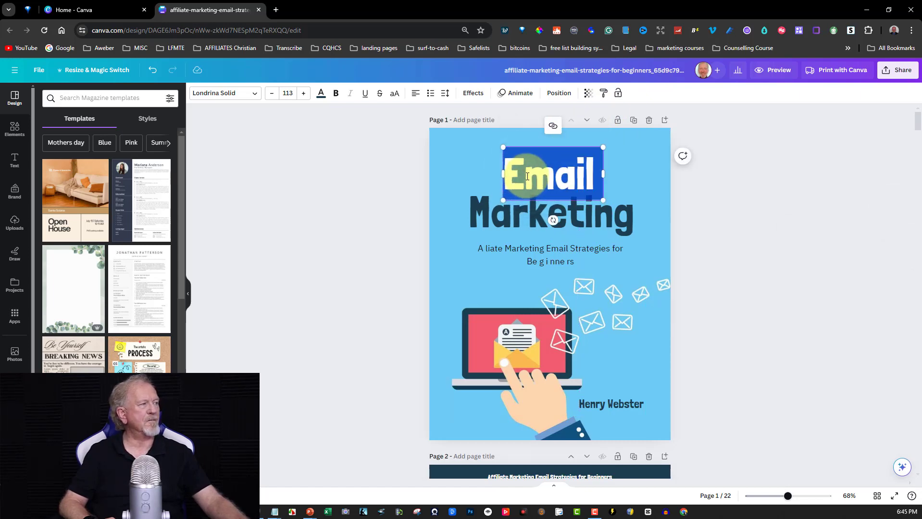
pyautogui.write('A')
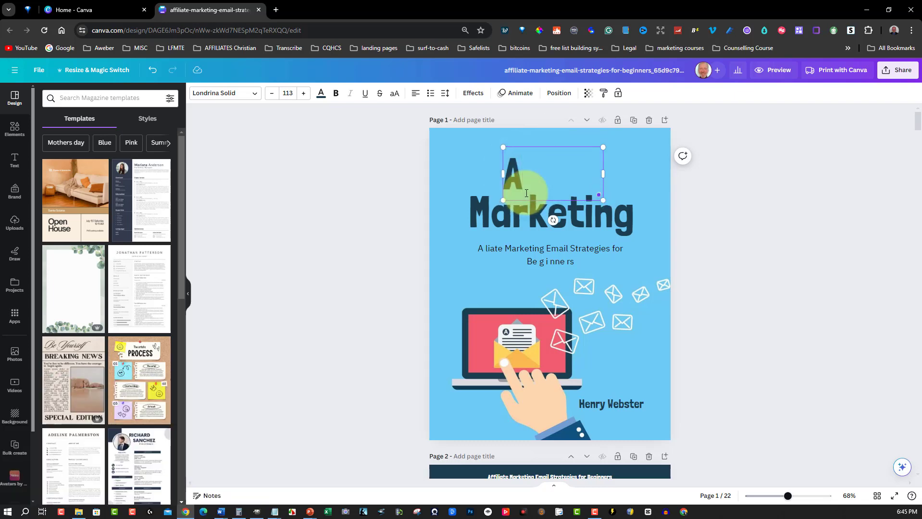
pyautogui.write('ffiliat')
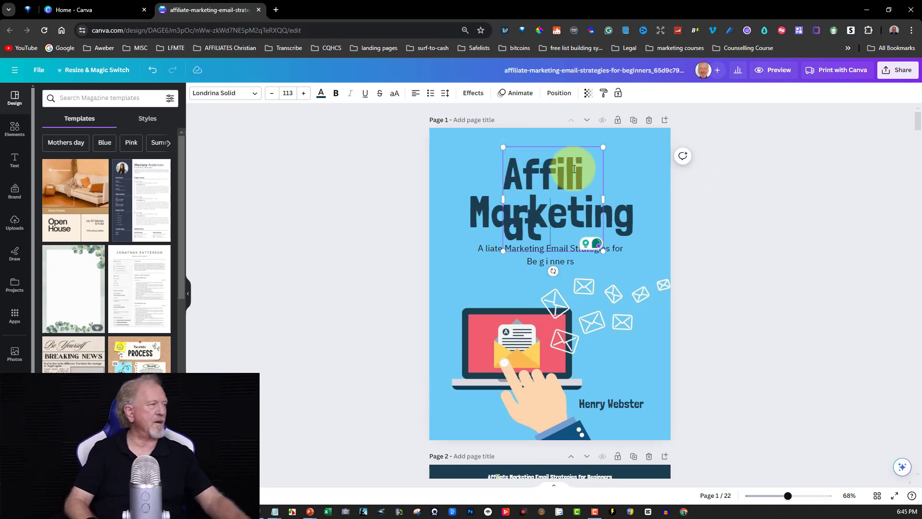
pyautogui.moveTo(604, 199); pyautogui.dragTo(644, 194)
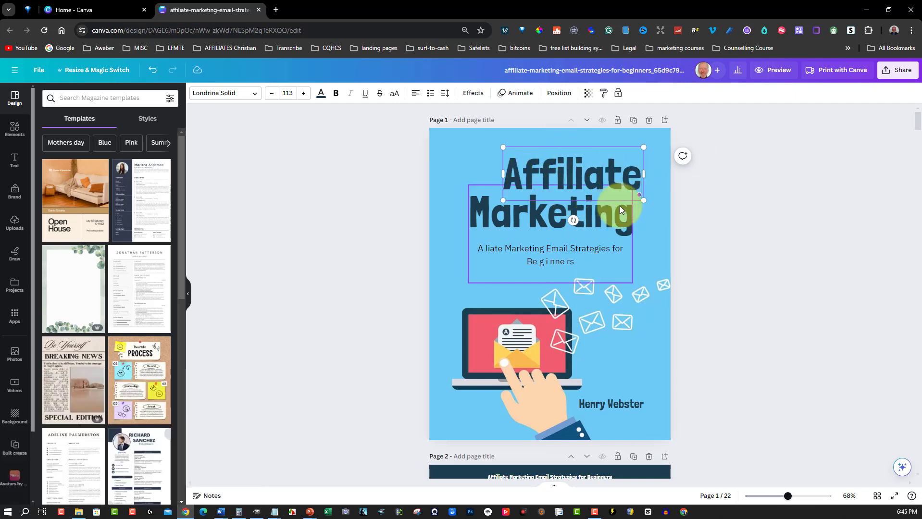
pyautogui.moveTo(609, 170); pyautogui.dragTo(623, 171)
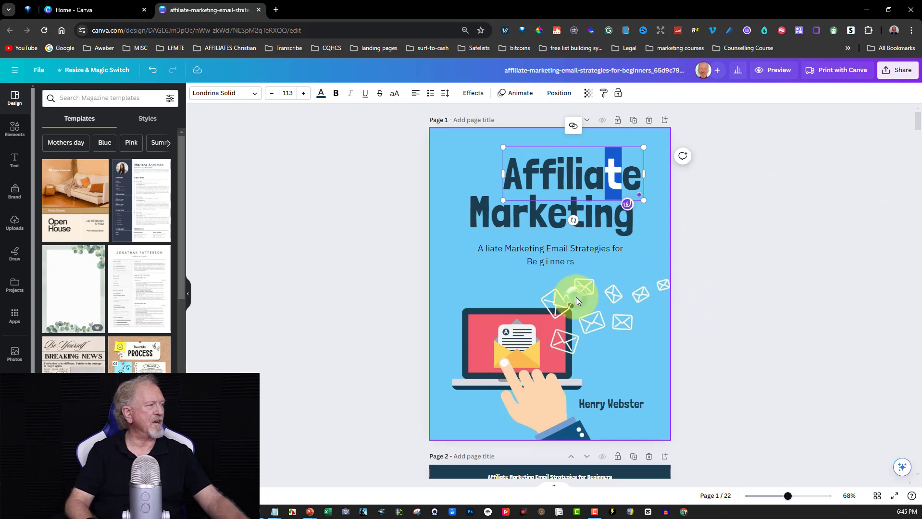
pyautogui.click(480, 321)
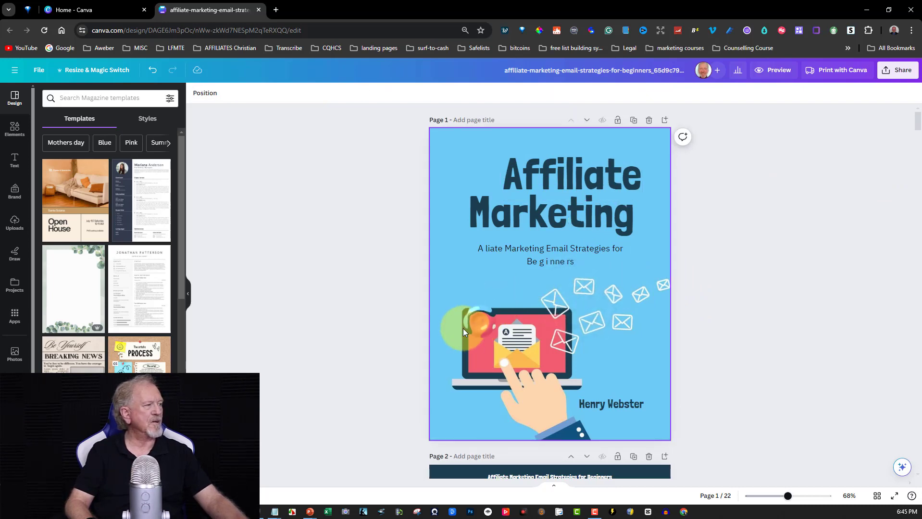
pyautogui.click(432, 271)
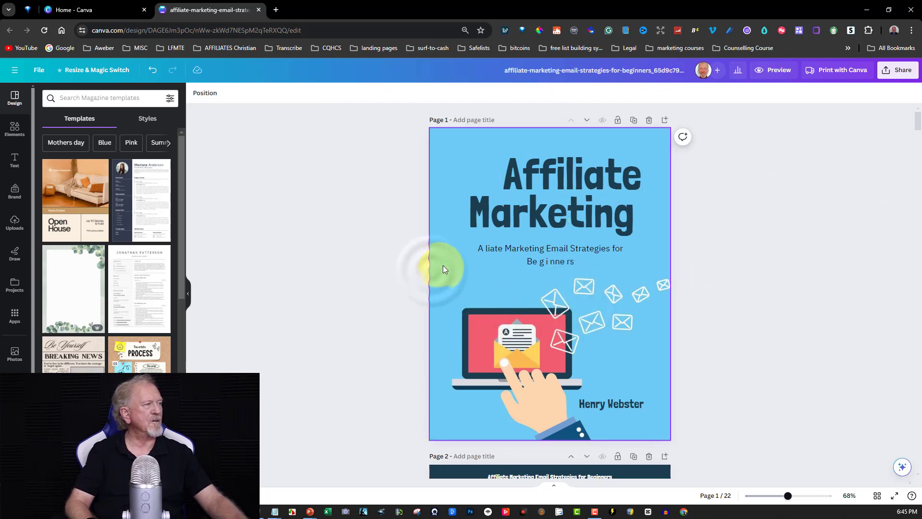
# Step: On page 6, move the final paragraph up closer to the Chapter 2 text block and nudge that block's position
pyautogui.moveTo(918, 123); pyautogui.dragTo(918, 203)
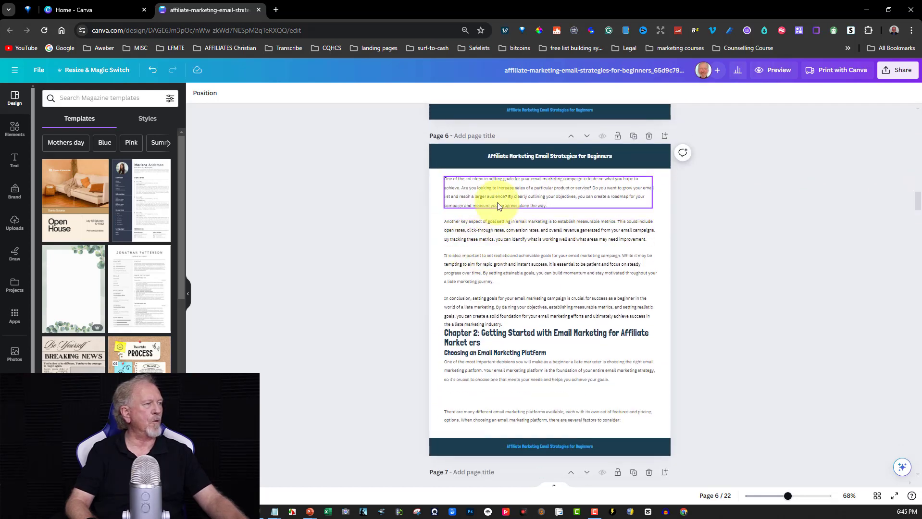
pyautogui.click(495, 188)
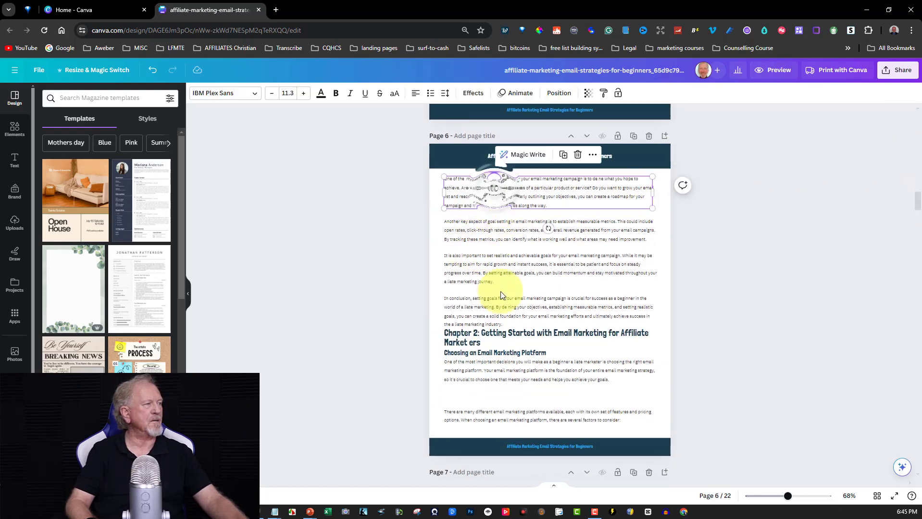
pyautogui.click(492, 348)
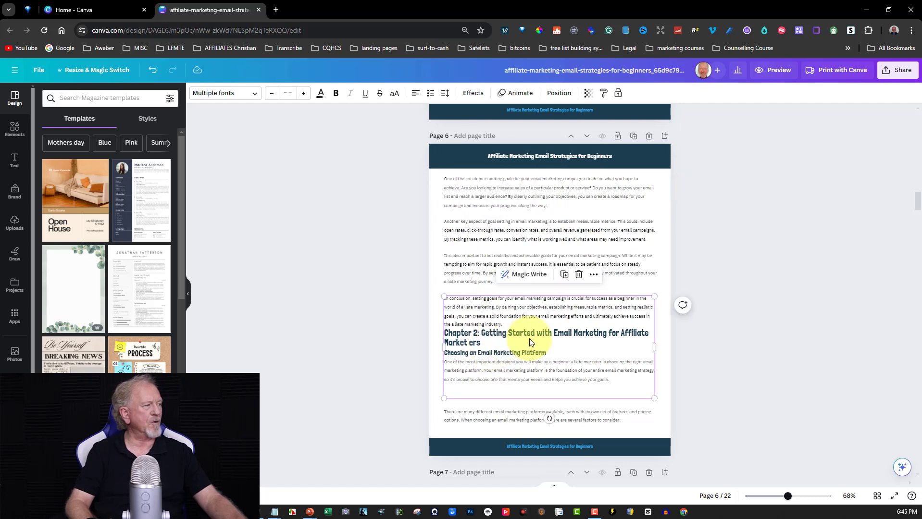
pyautogui.scroll(-3, 919, 201)
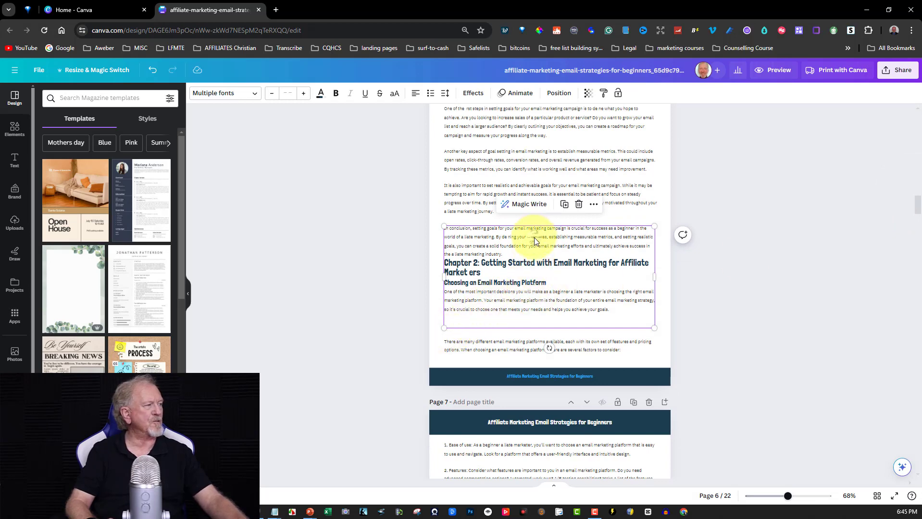
pyautogui.moveTo(534, 238); pyautogui.dragTo(533, 244)
pyautogui.click(505, 341)
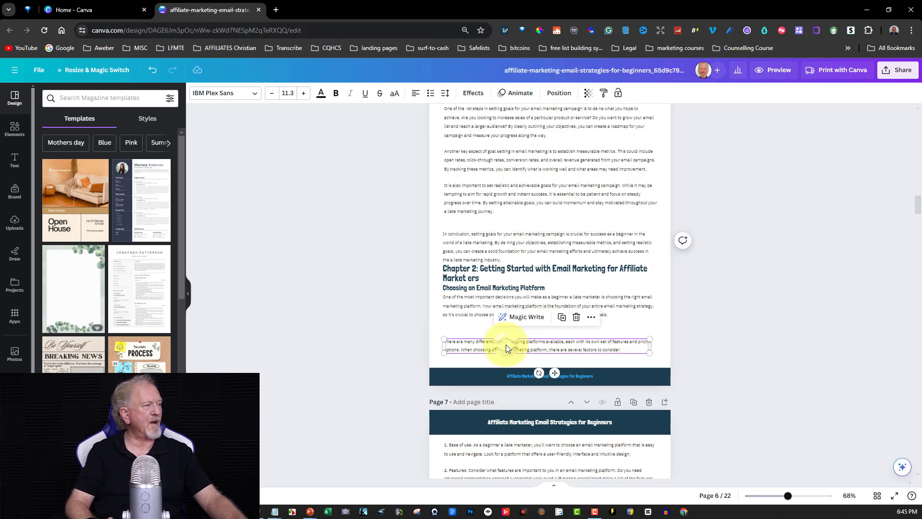
pyautogui.moveTo(505, 340); pyautogui.dragTo(505, 330)
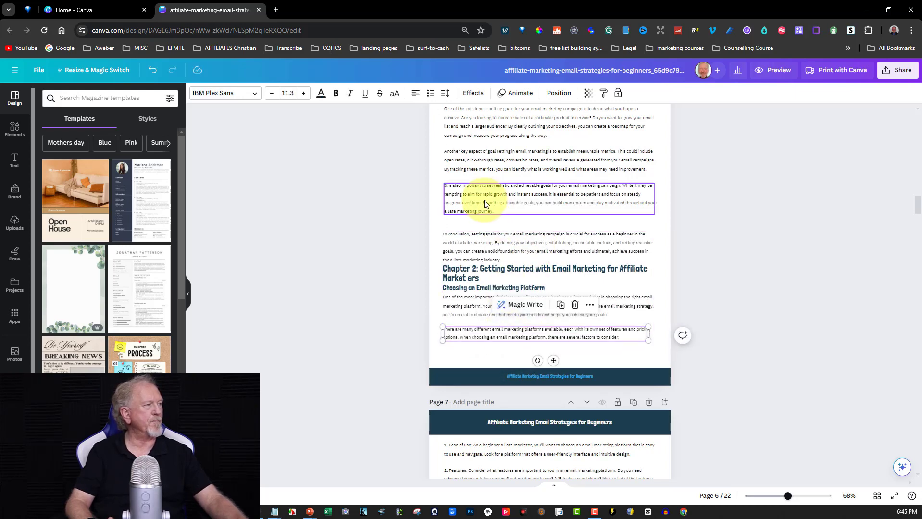
pyautogui.moveTo(494, 248); pyautogui.dragTo(493, 242)
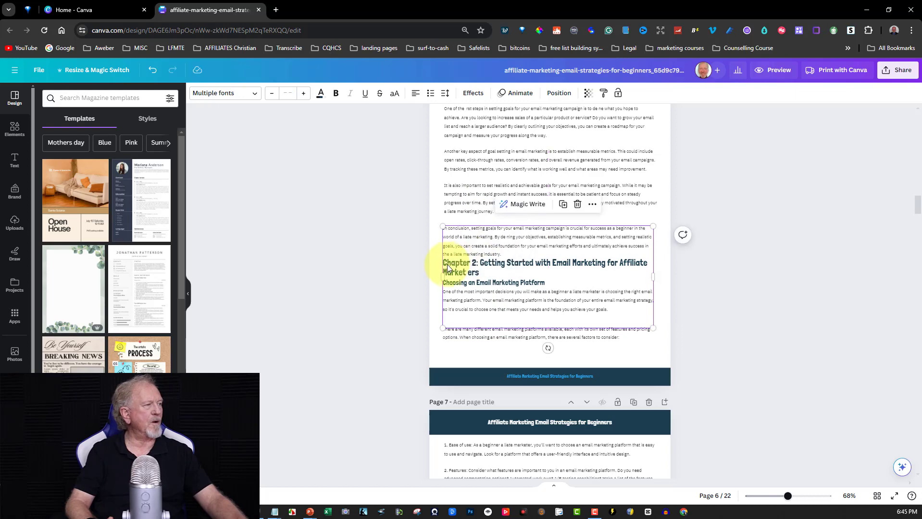
# Step: Insert a blank line above the Chapter 2 heading on page 6 and shift the last paragraph down slightly
pyautogui.click(446, 264)
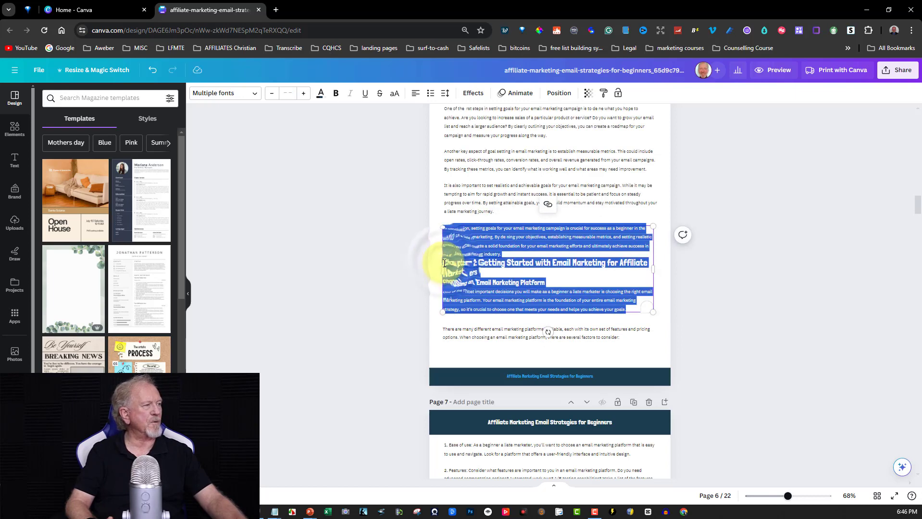
pyautogui.click(446, 264)
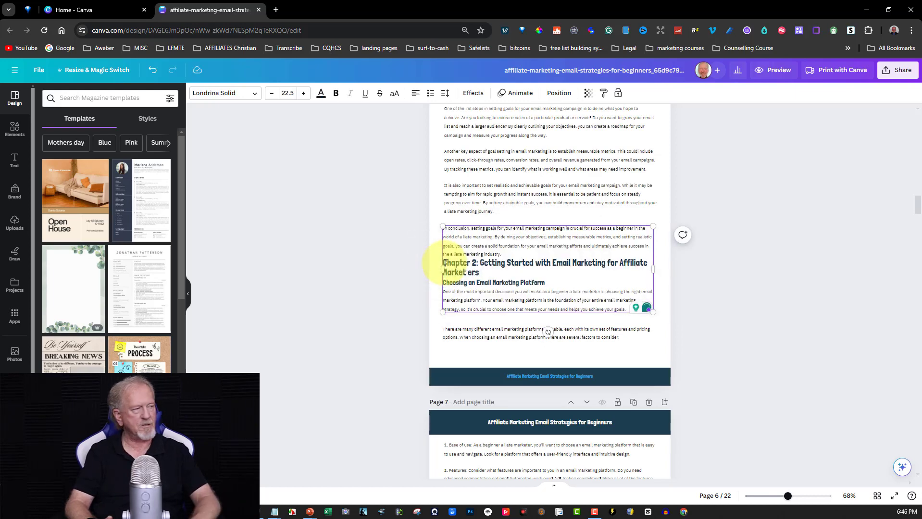
pyautogui.press('Return')
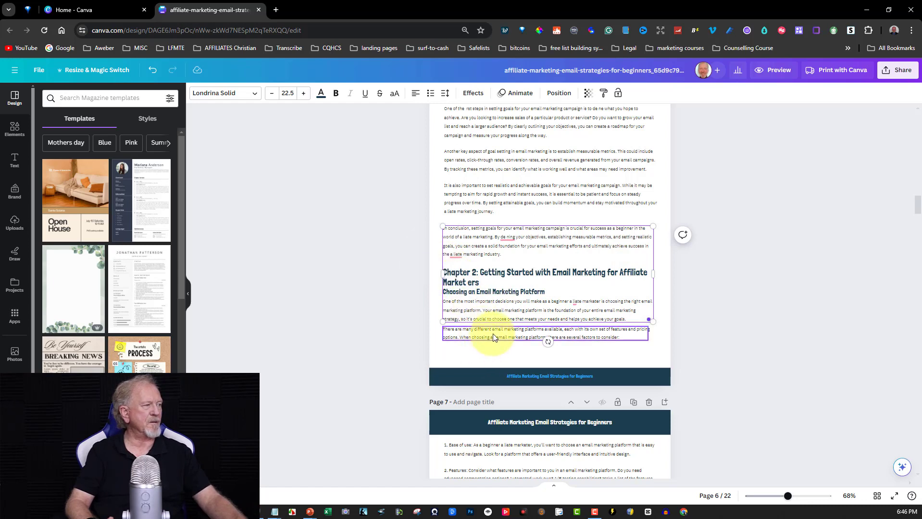
pyautogui.moveTo(493, 338); pyautogui.dragTo(493, 340)
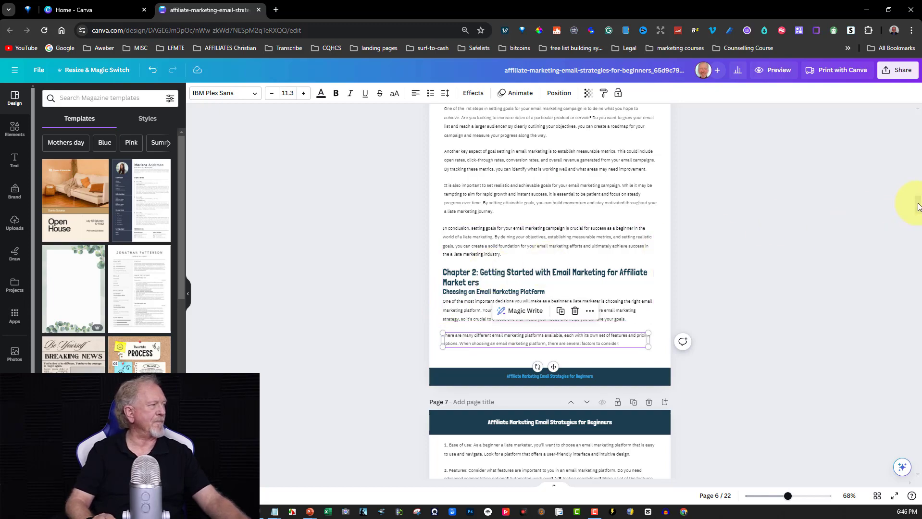
# Step: Move the "Affiliate" title on the page 1 cover slightly left, towards the centre above "Marketing"
pyautogui.moveTo(919, 213); pyautogui.dragTo(919, 478)
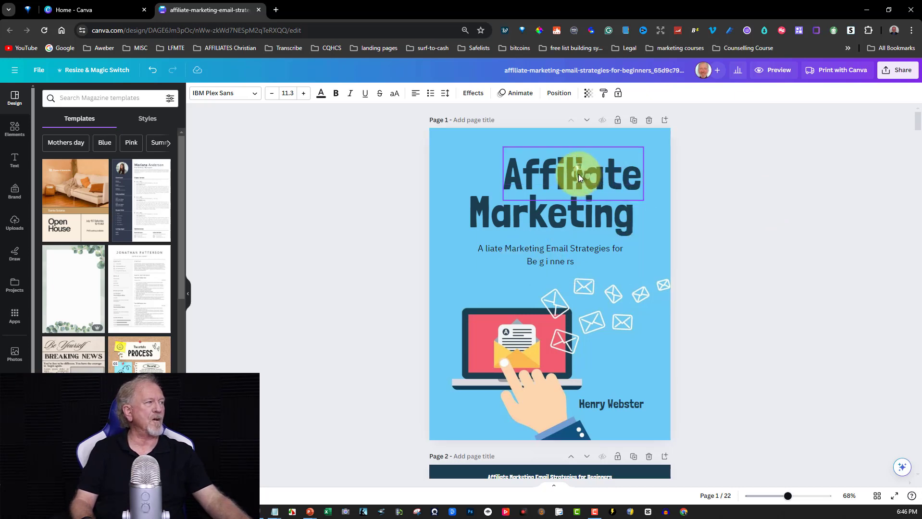
pyautogui.moveTo(579, 174); pyautogui.dragTo(562, 175)
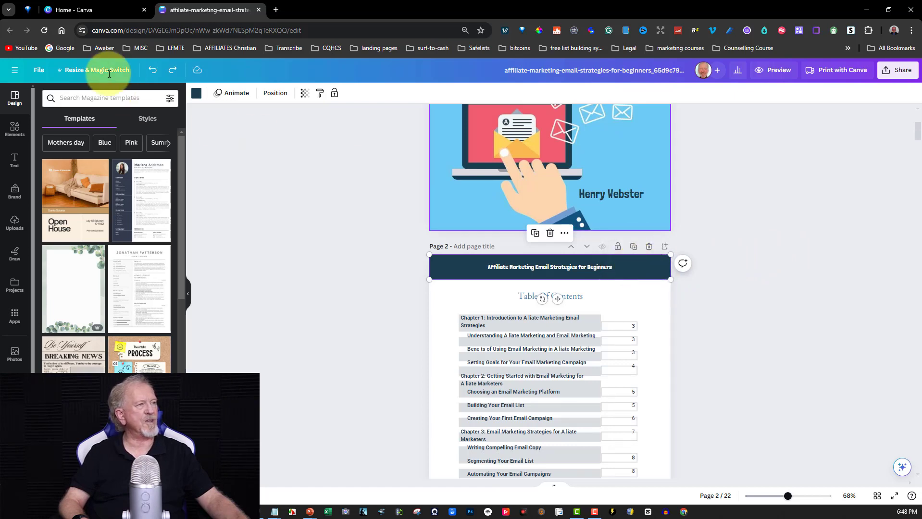
# Step: Recolor the page 2 header bar, trying two document blues before settling on light blue #6FCCF5 sampled from the cover background
pyautogui.click(196, 94)
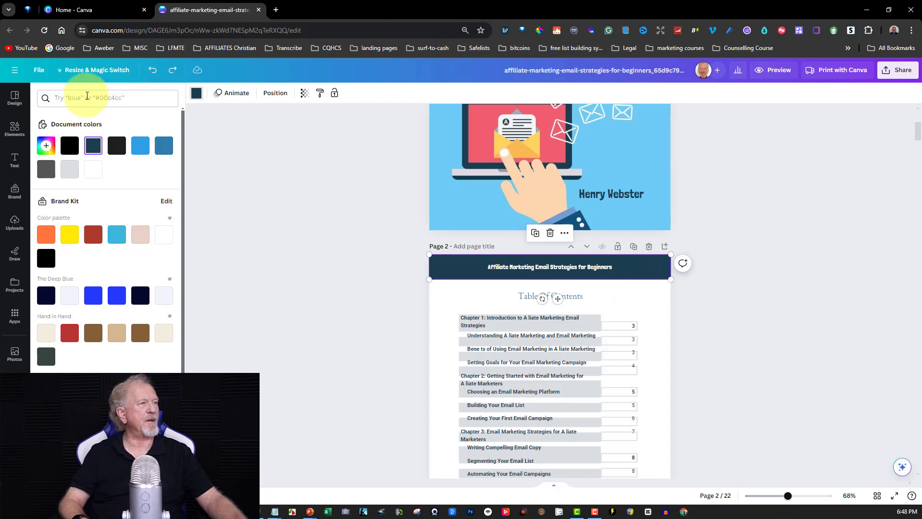
pyautogui.click(165, 149)
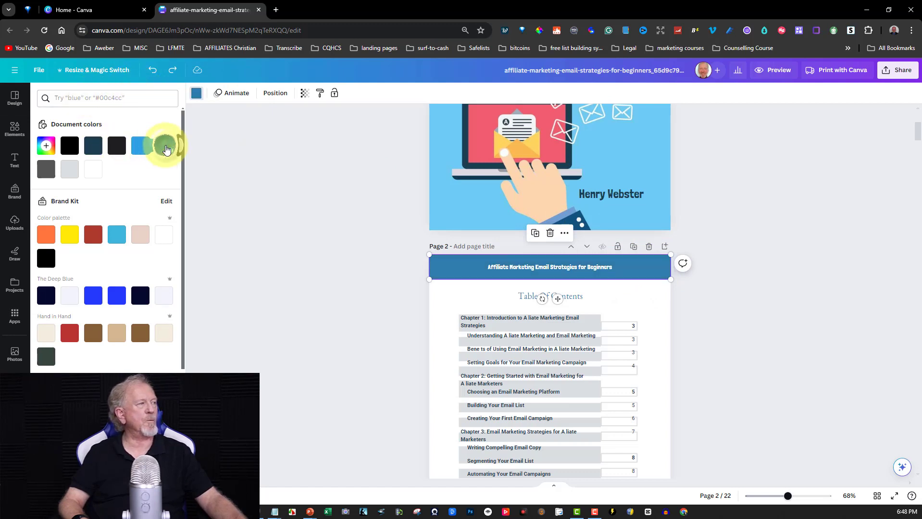
pyautogui.click(139, 147)
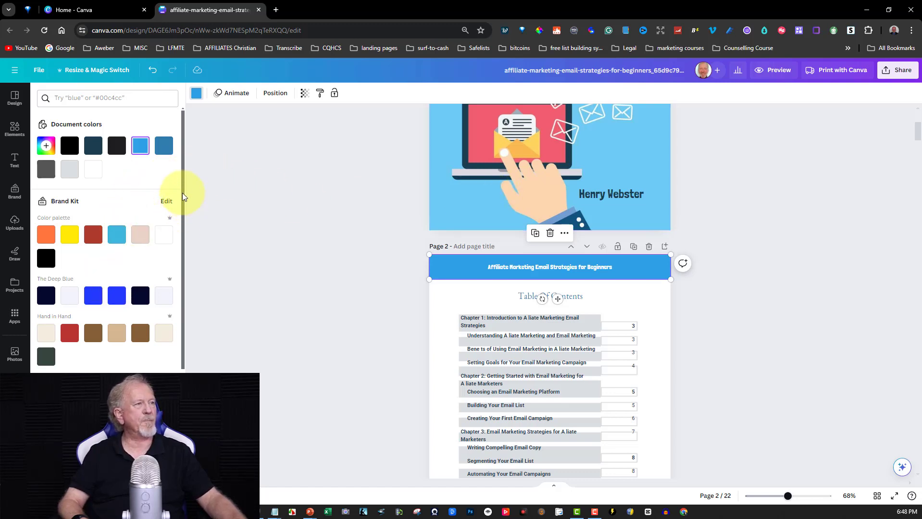
pyautogui.click(48, 145)
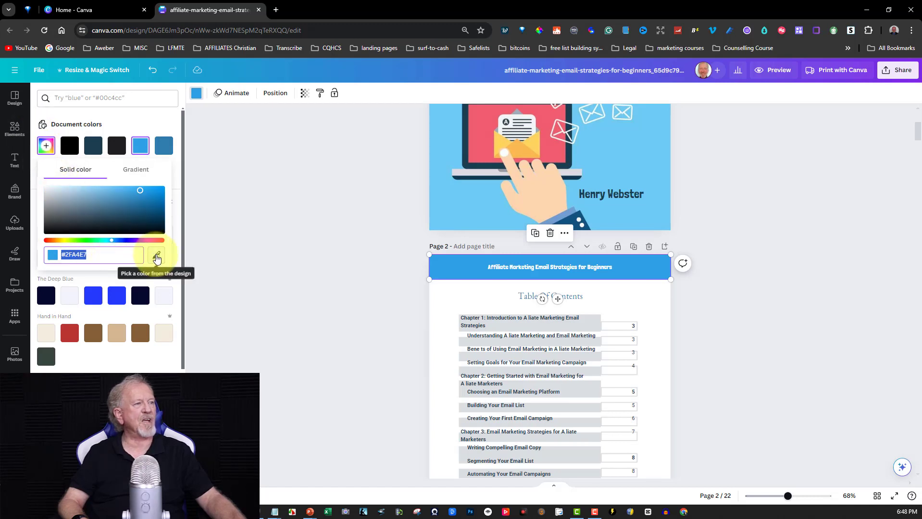
pyautogui.click(156, 254)
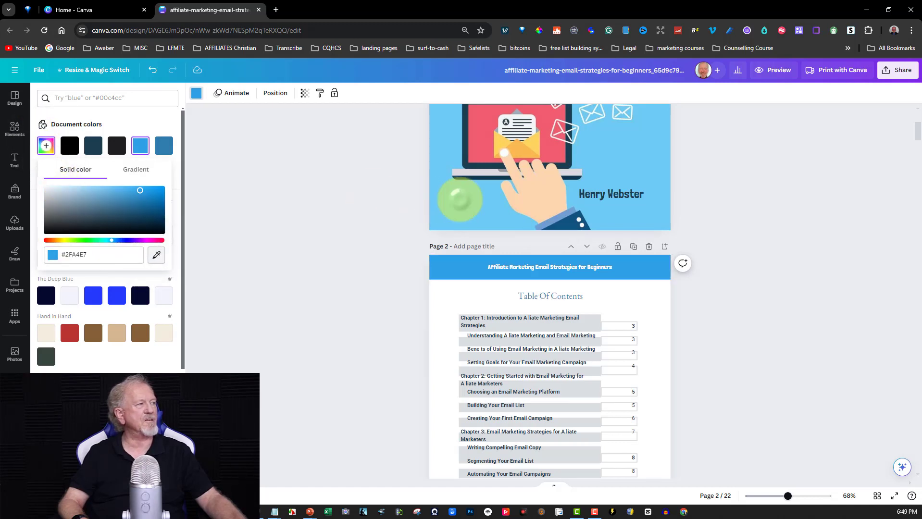
pyautogui.click(460, 200)
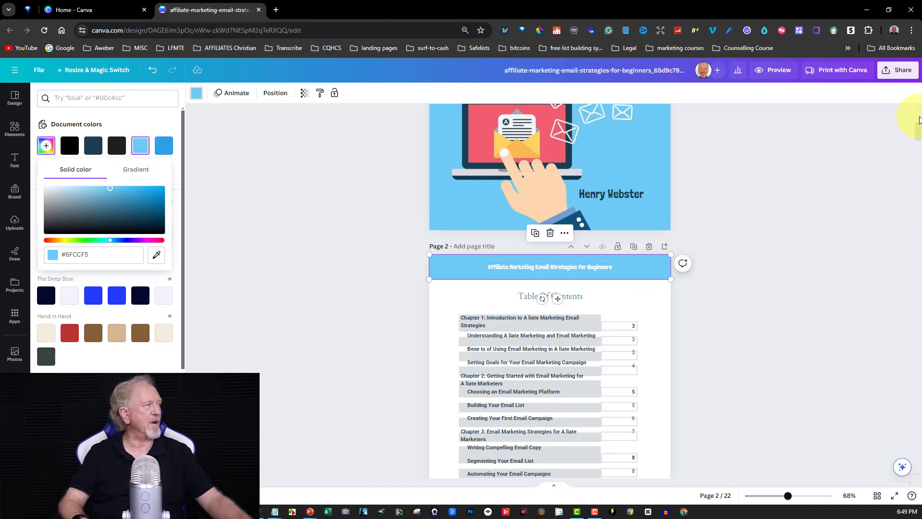
# Step: Recolor the page 2 footer bar and the page 3 header bar with the document's bright blue #2FA4E7
pyautogui.moveTo(919, 133); pyautogui.dragTo(916, 149)
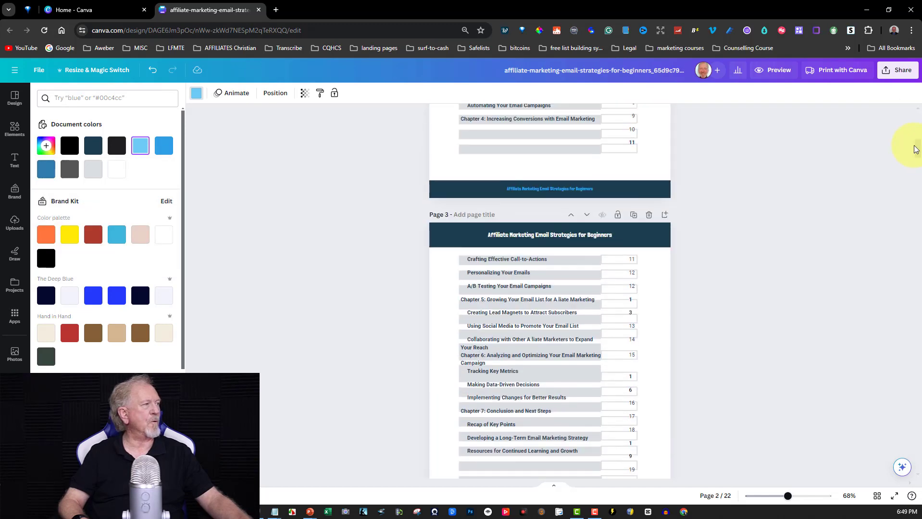
pyautogui.click(638, 193)
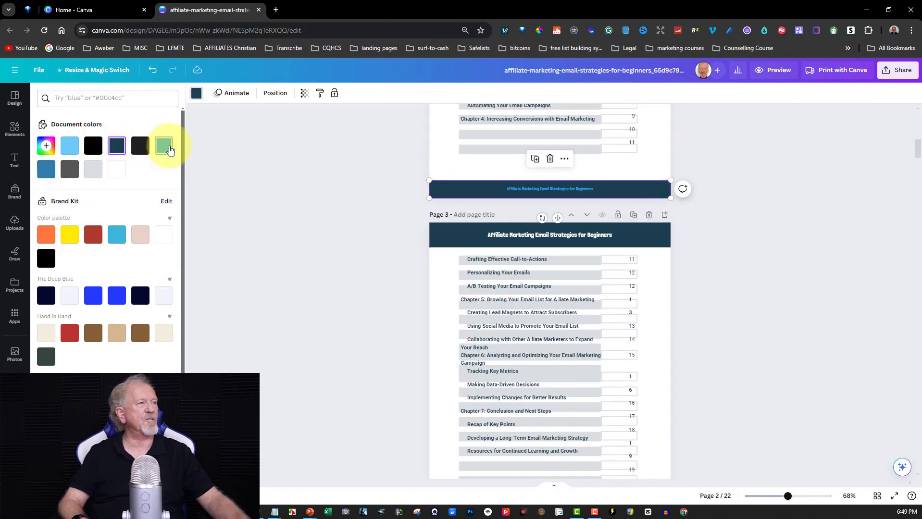
pyautogui.click(170, 151)
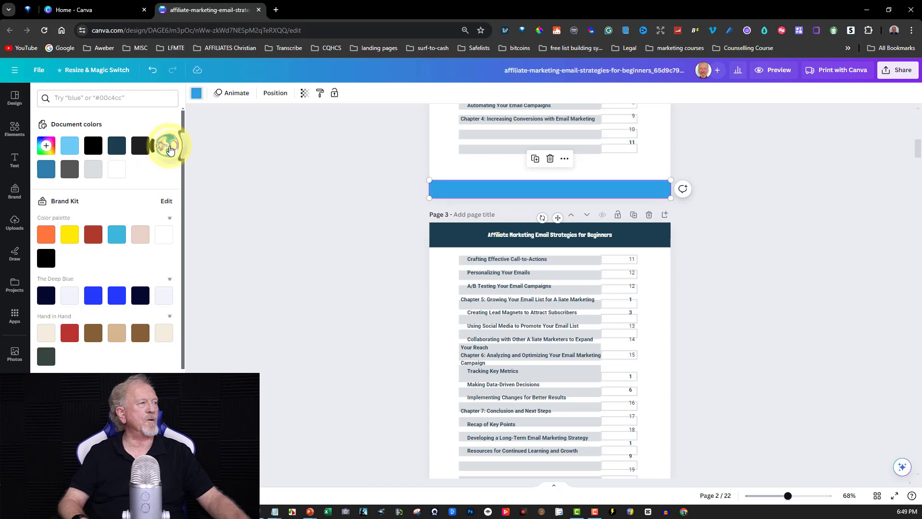
pyautogui.click(448, 240)
pyautogui.click(164, 146)
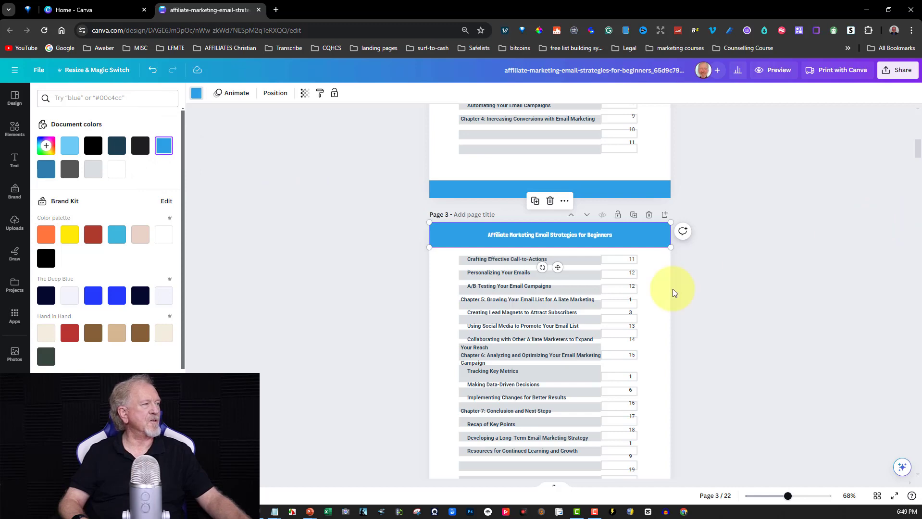
# Step: Open the page 3 table of contents text block for editing at the "Crafting Effective Call-to-Actions" line
pyautogui.click(478, 266)
pyautogui.click(478, 263)
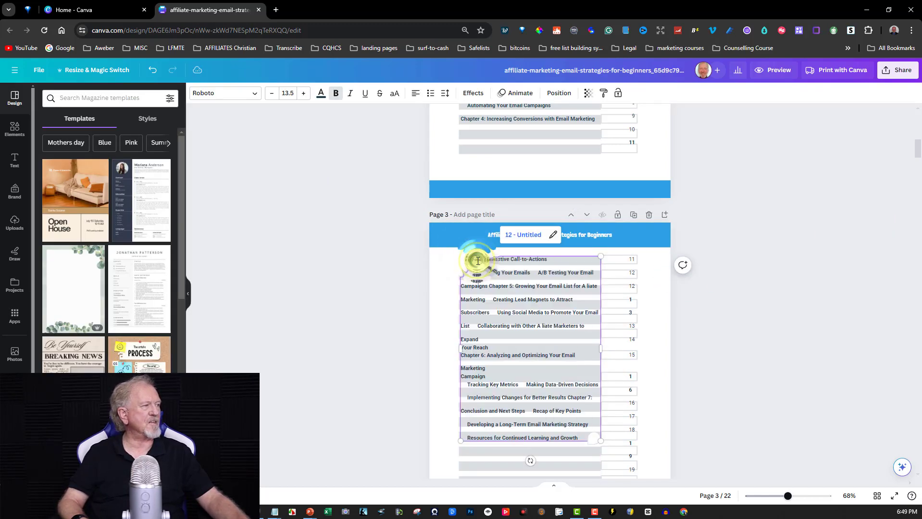
pyautogui.tripleClick(478, 261)
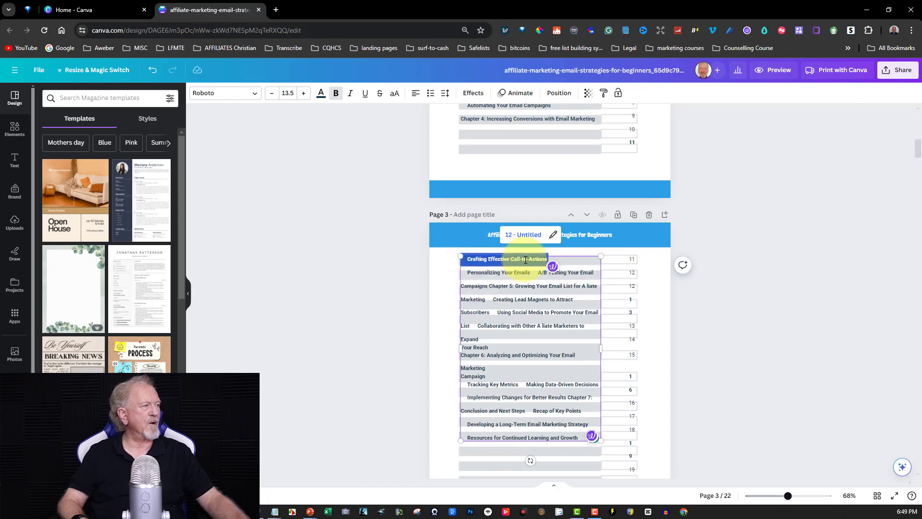
pyautogui.click(525, 260)
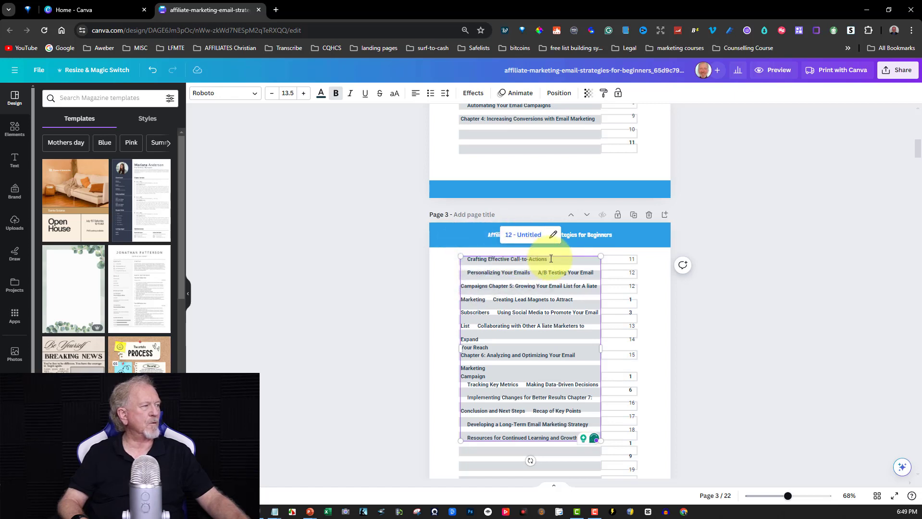